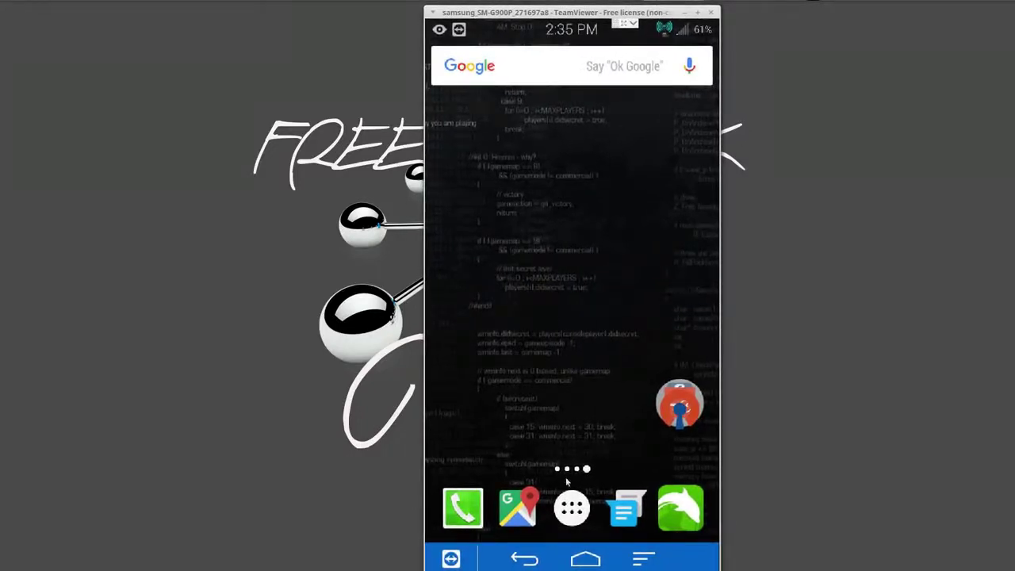
Step: Launch Chrome from the app drawer to load the Emby sign-in page at 199.168.71.201:8096
left_click(574, 508)
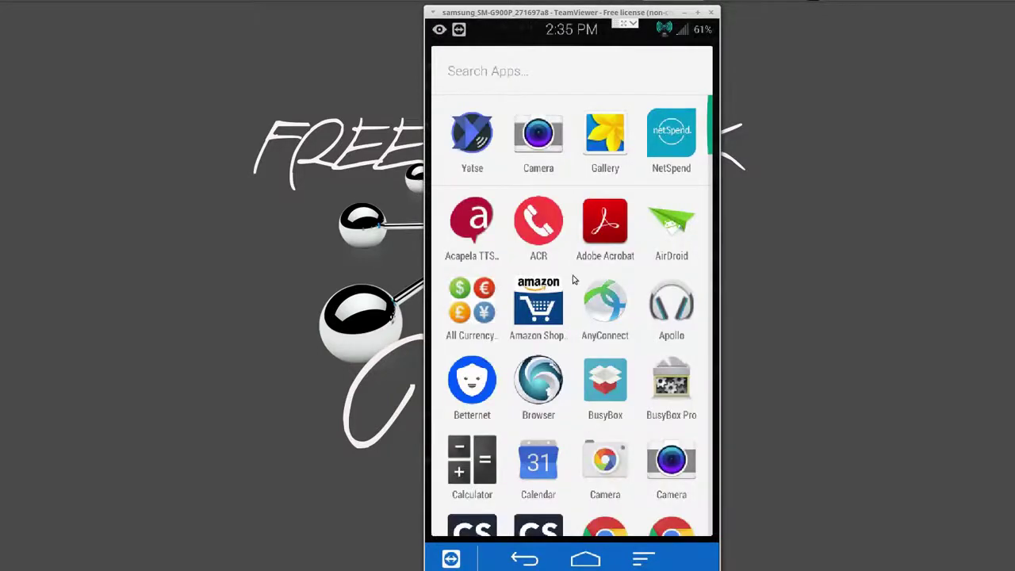
left_click_drag(591, 386, 595, 281)
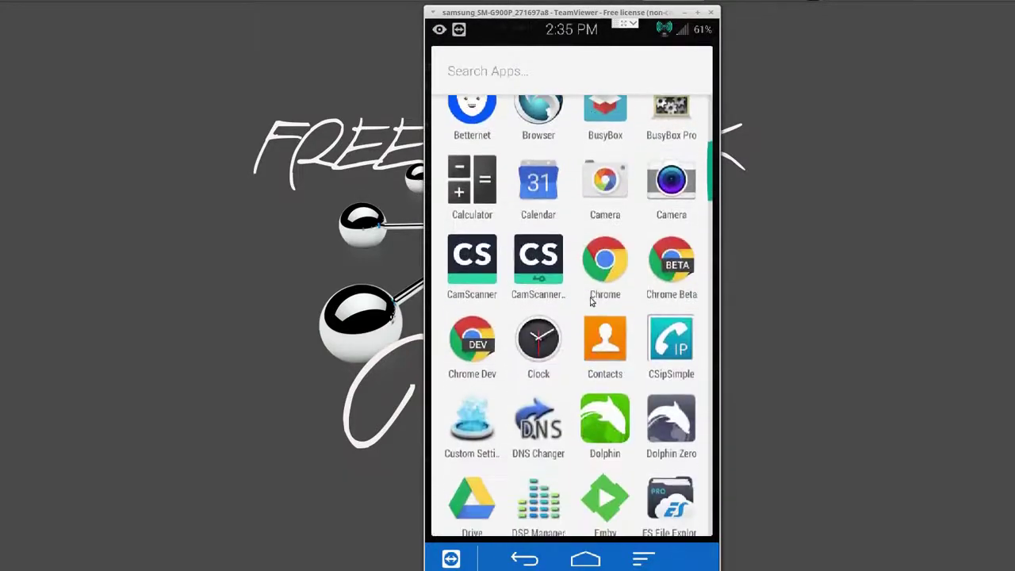
left_click(574, 312)
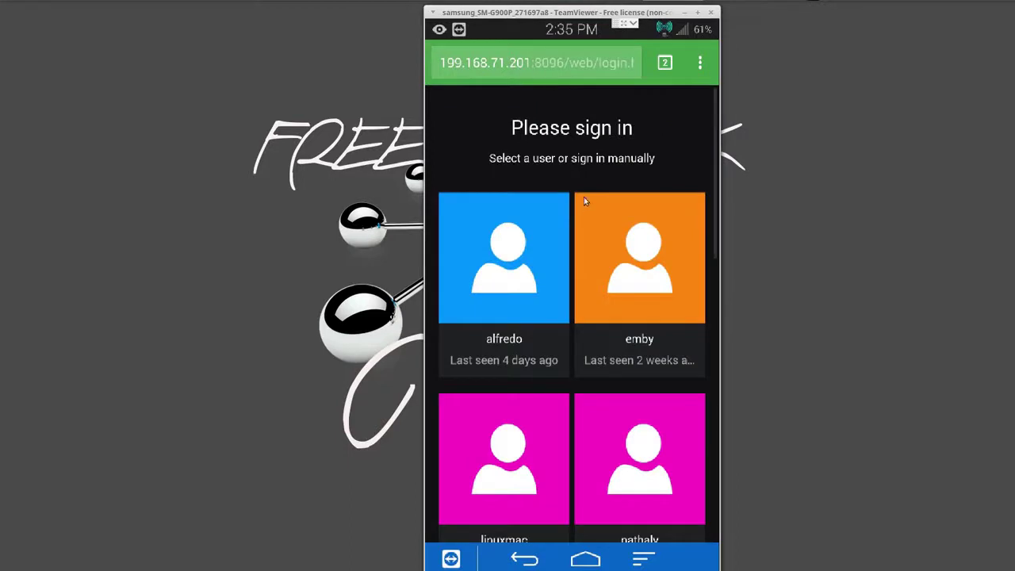
Step: Sign in as the remote user by choosing its tile and entering the account password
scroll(585, 206, "down", 3)
scroll(585, 209, "down", 5)
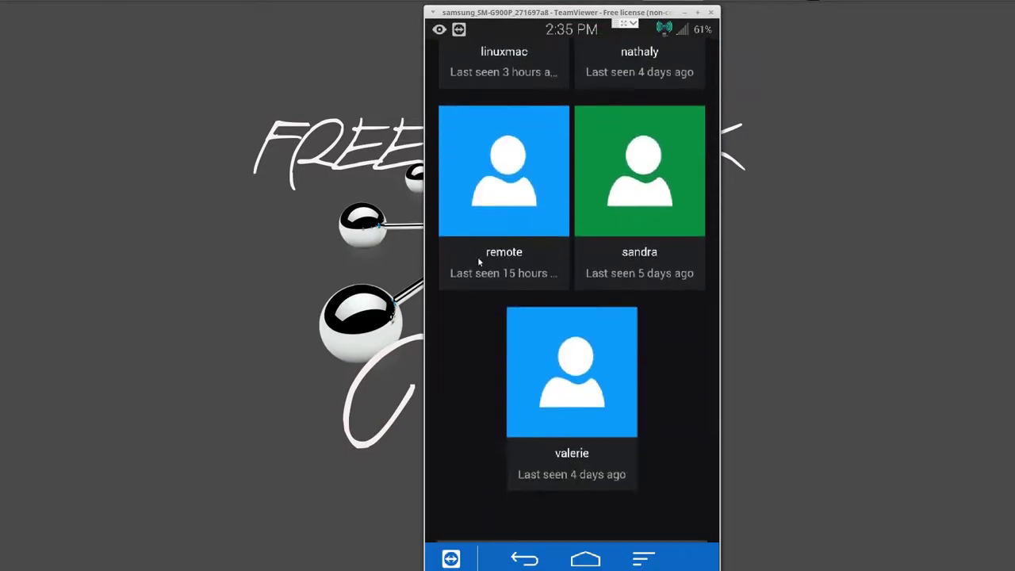
left_click(537, 195)
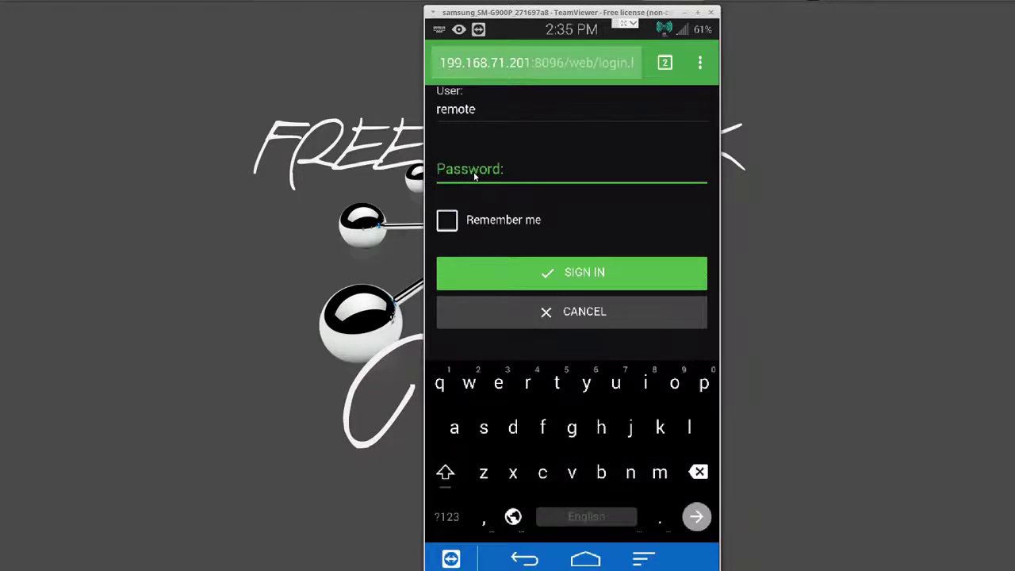
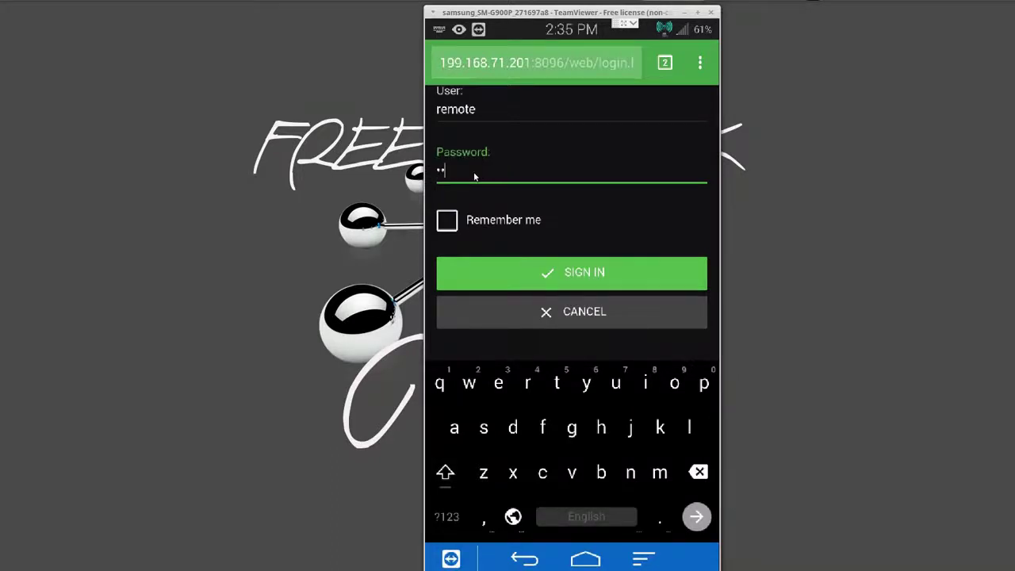
key("Return")
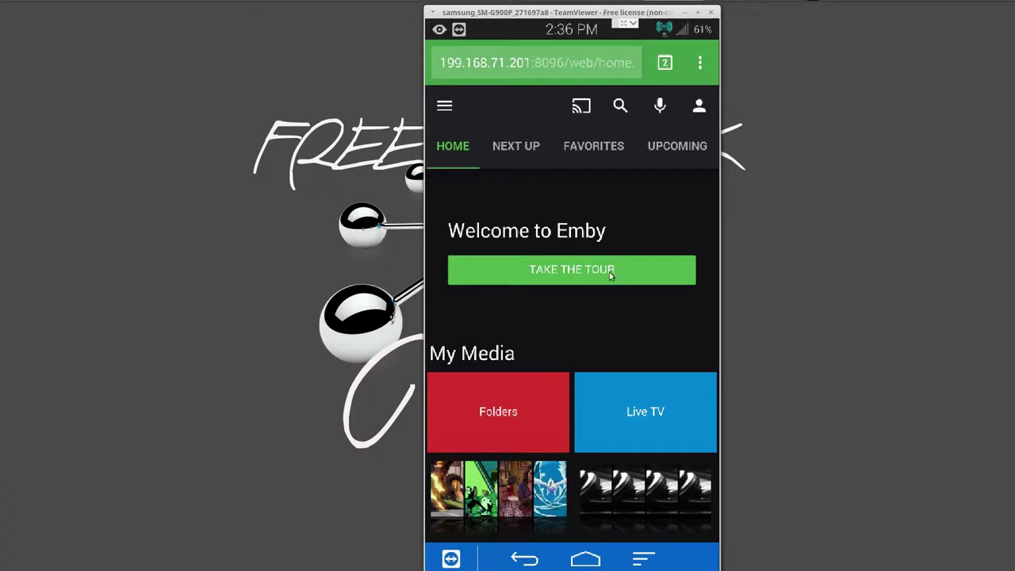
Step: Open the Movies library's MOVIES tab and browse the grid of 2136 titles
scroll(624, 211, "down", 5)
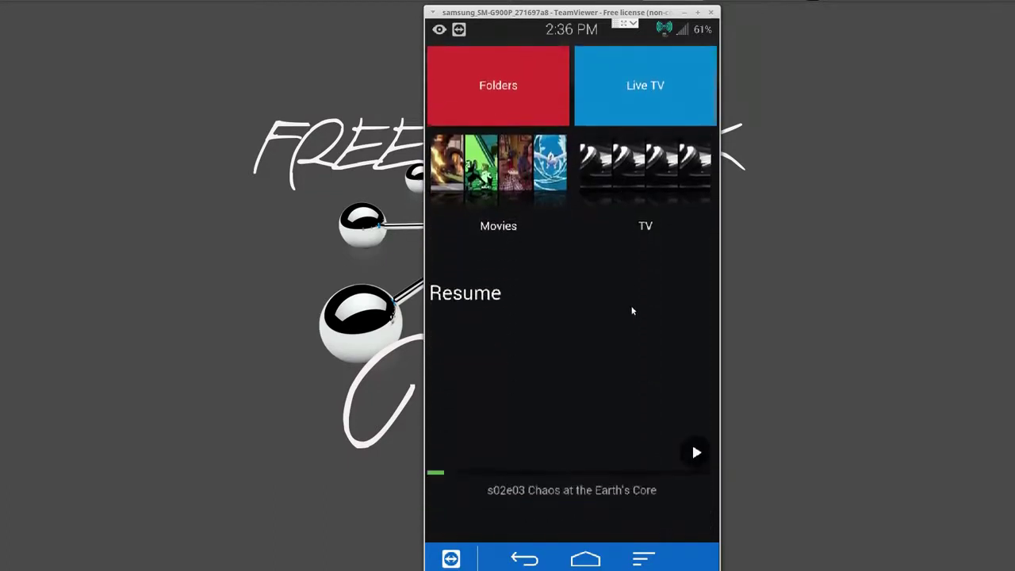
scroll(632, 317, "up", 4)
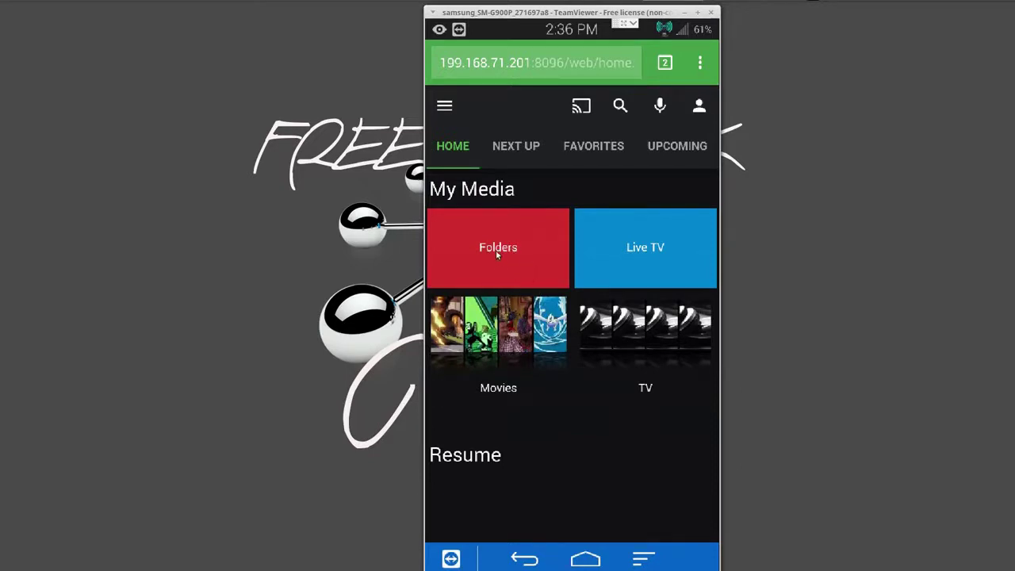
left_click(494, 338)
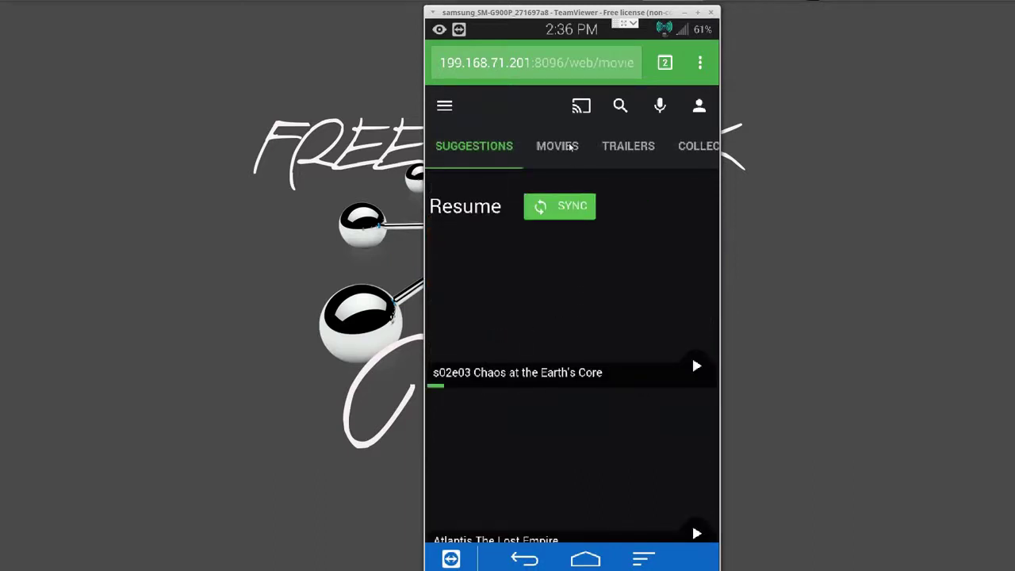
left_click(565, 145)
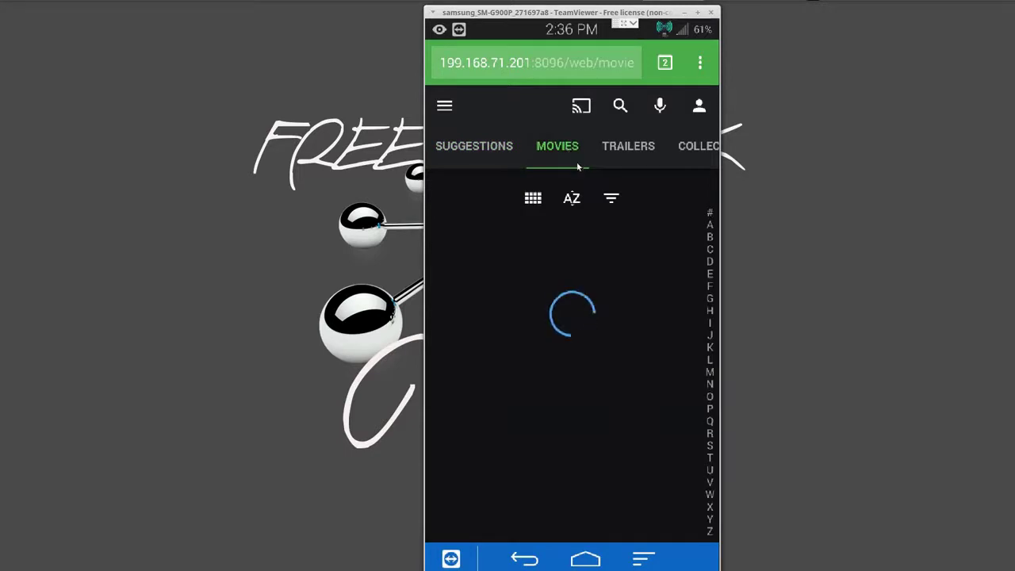
scroll(601, 290, "down", 10)
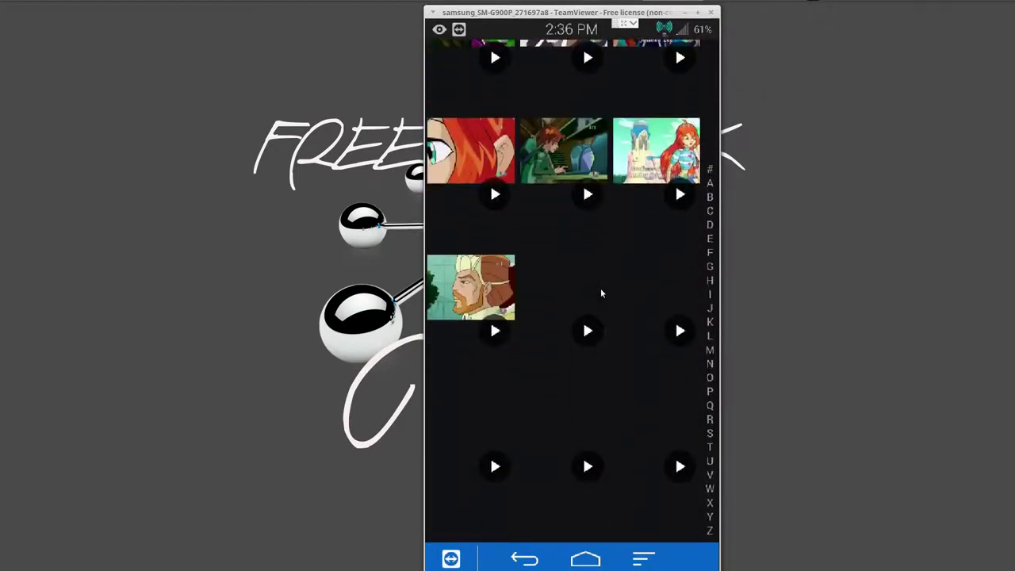
scroll(601, 291, "down", 5)
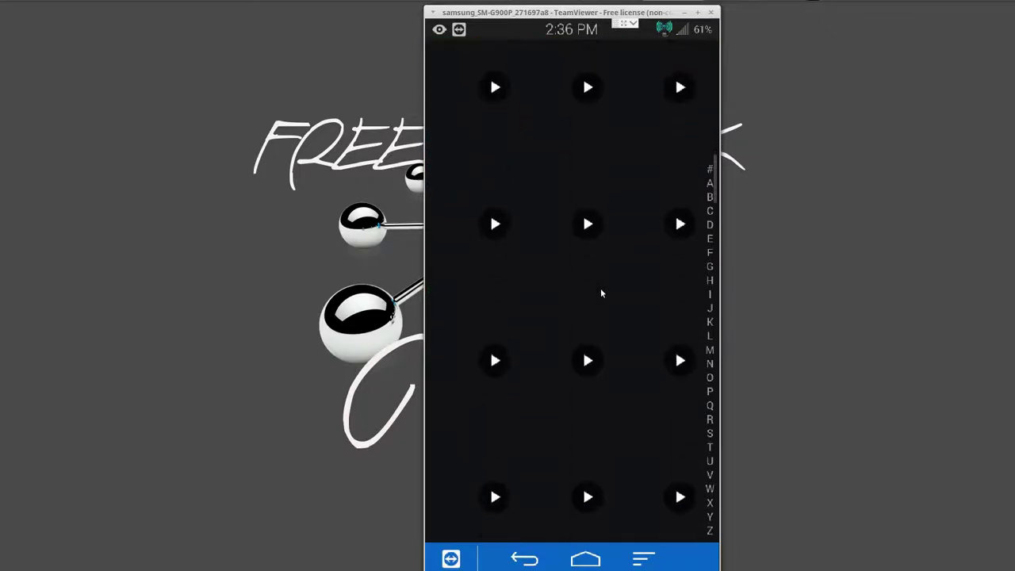
scroll(600, 291, "up", 1)
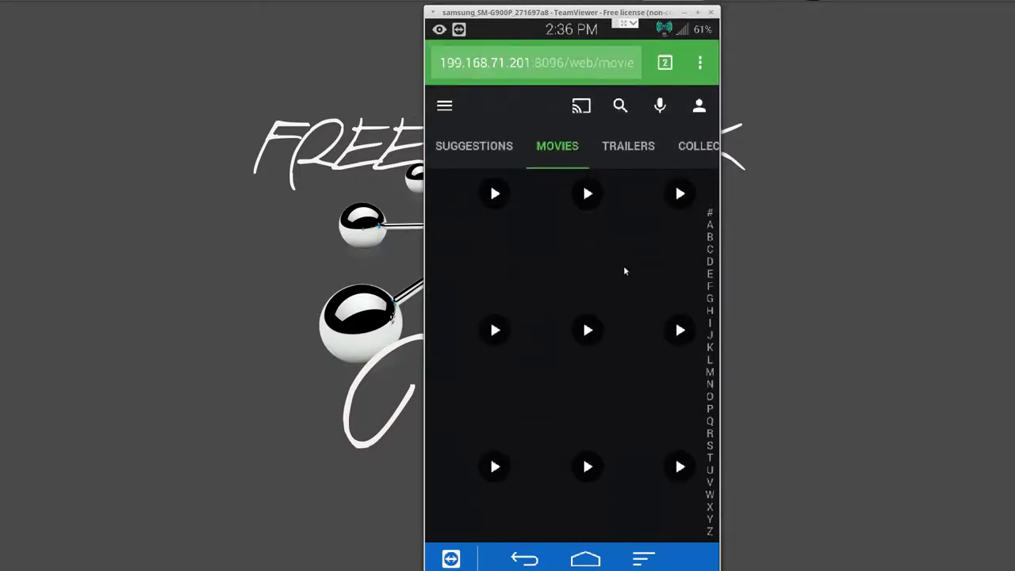
scroll(620, 268, "up", 1)
scroll(619, 274, "up", 2)
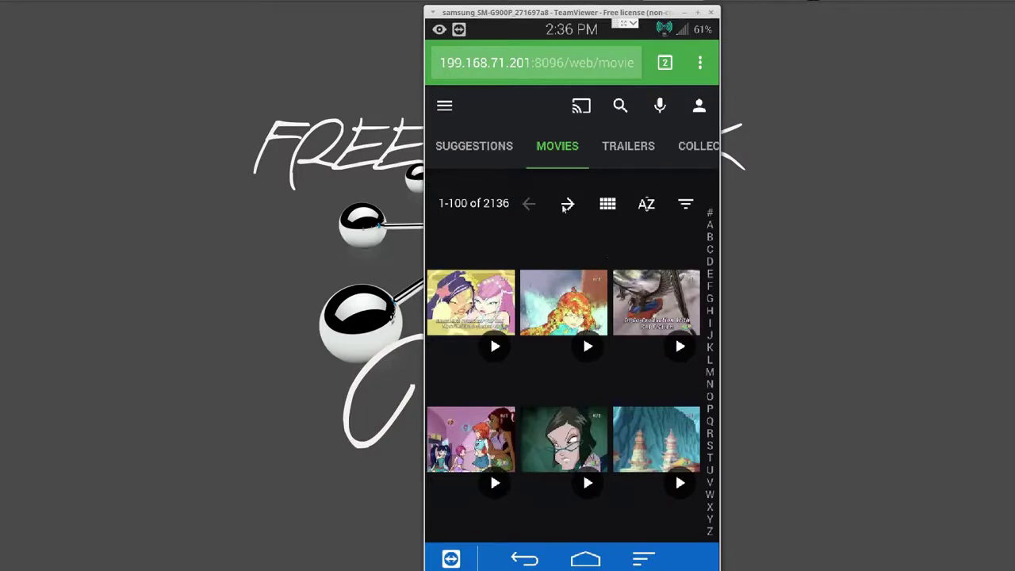
Step: Browse the media folders and the Collections titles, then return to the Collections page
left_click(444, 107)
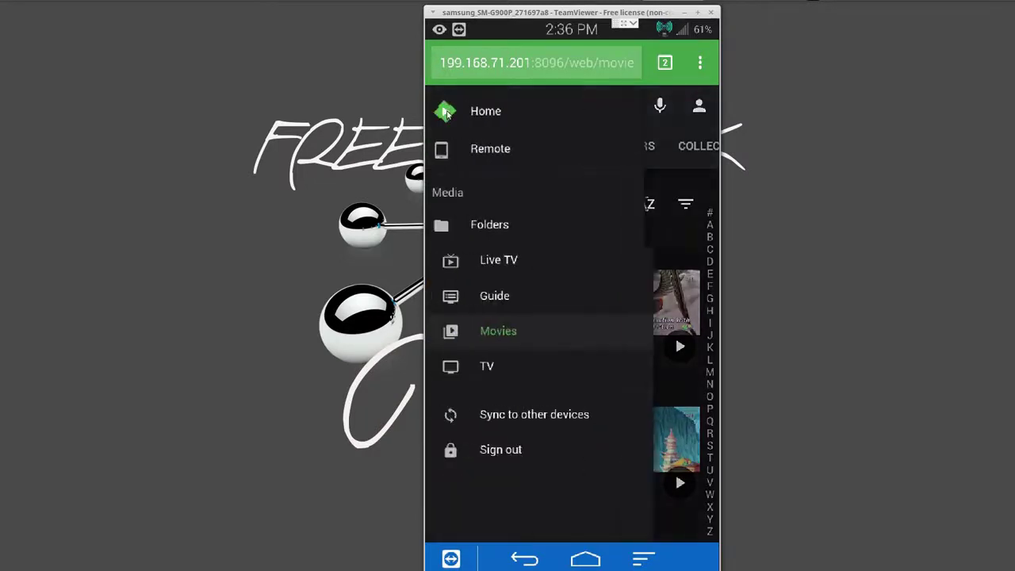
left_click(506, 226)
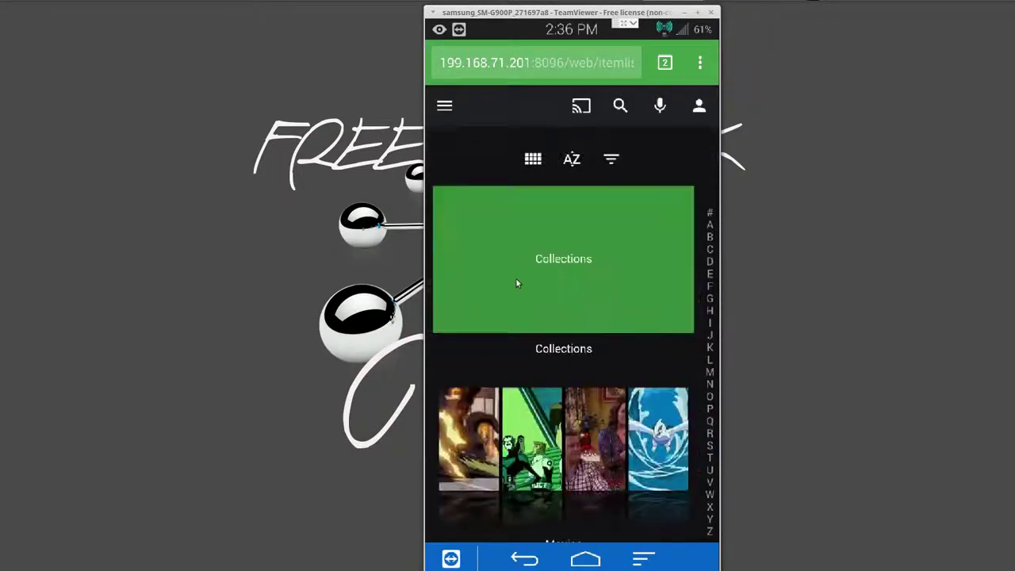
scroll(557, 289, "down", 5)
scroll(553, 291, "up", 3)
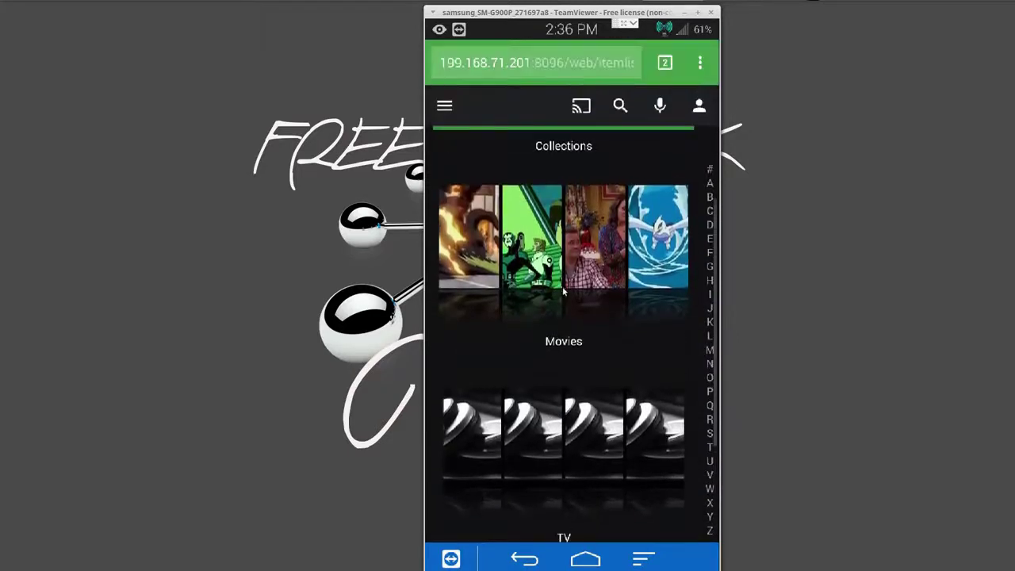
left_click(560, 270)
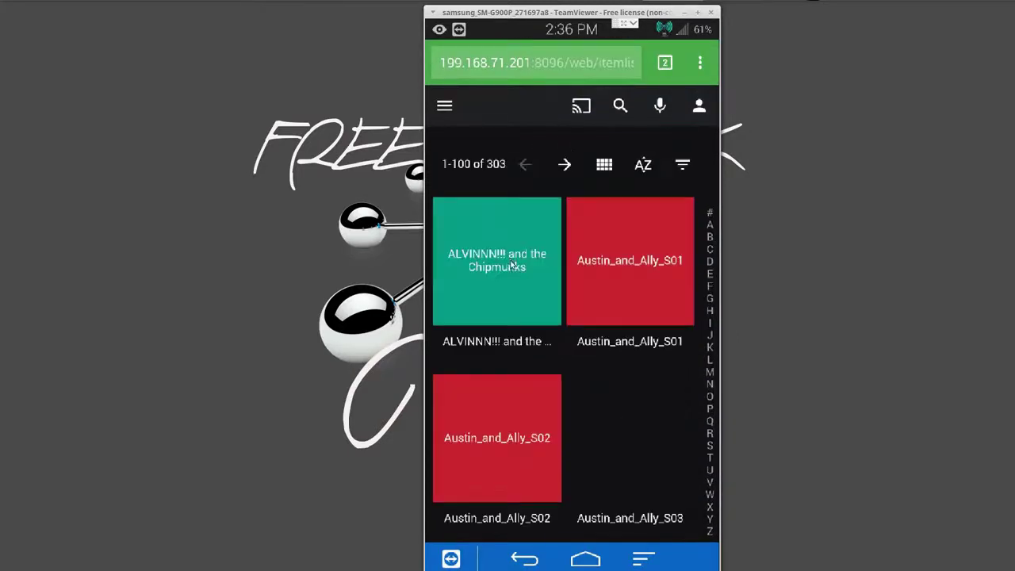
scroll(550, 296, "down", 5)
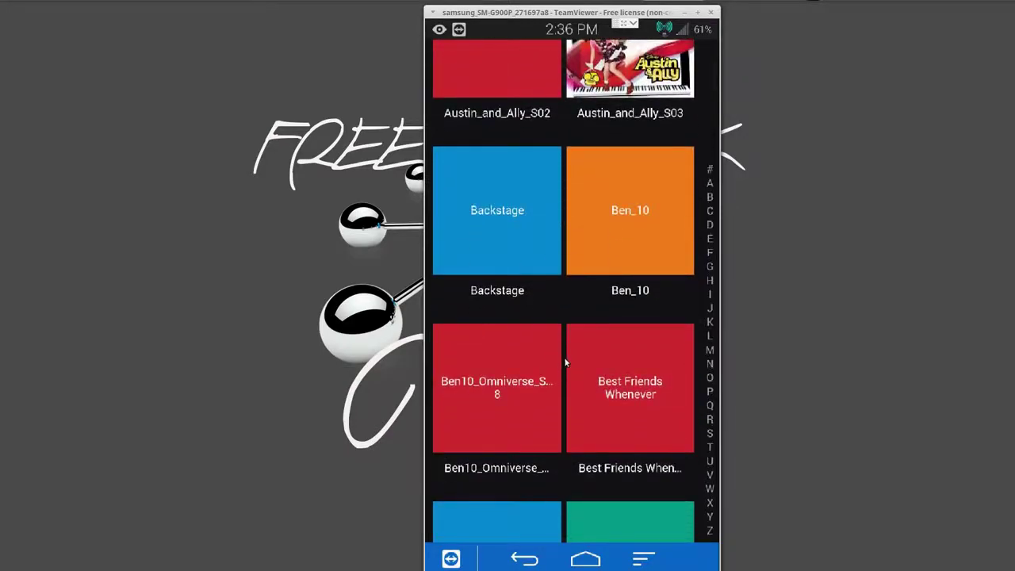
scroll(560, 359, "up", 4)
scroll(516, 351, "up", 3)
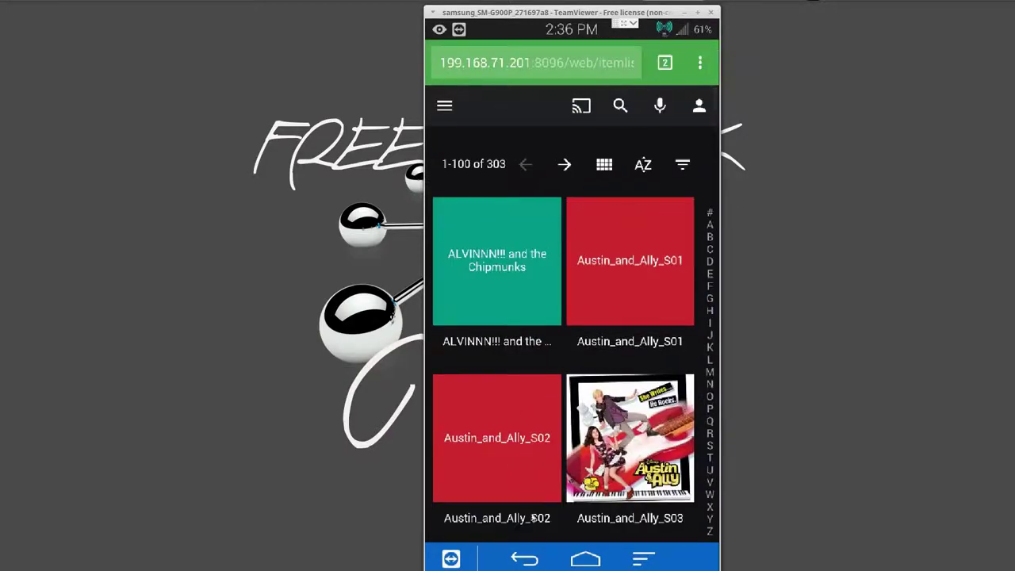
left_click(524, 559)
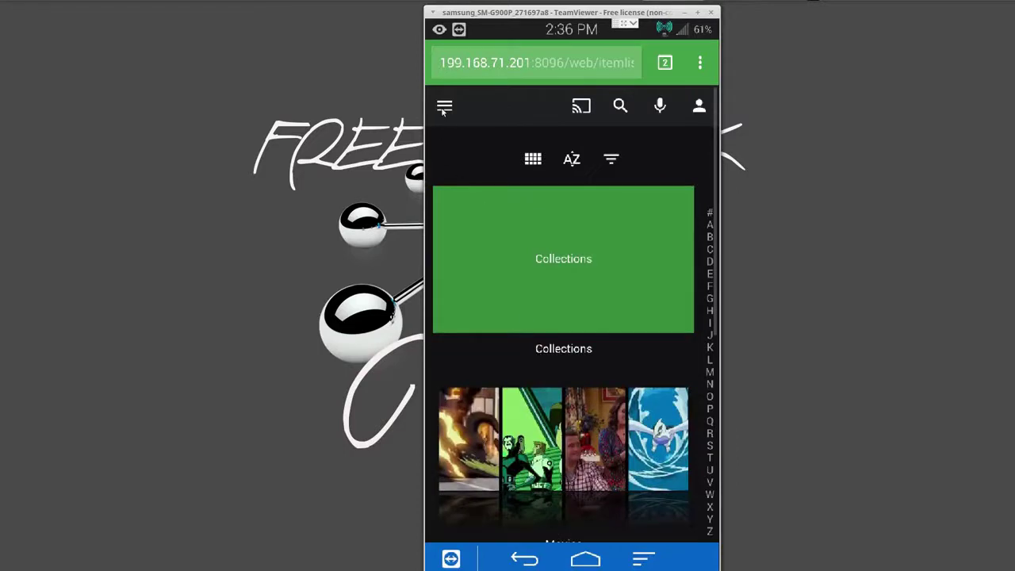
Step: Open the 303-title grid, then ALVINNN!!! Season 2 episode s02e05's details page
left_click(444, 106)
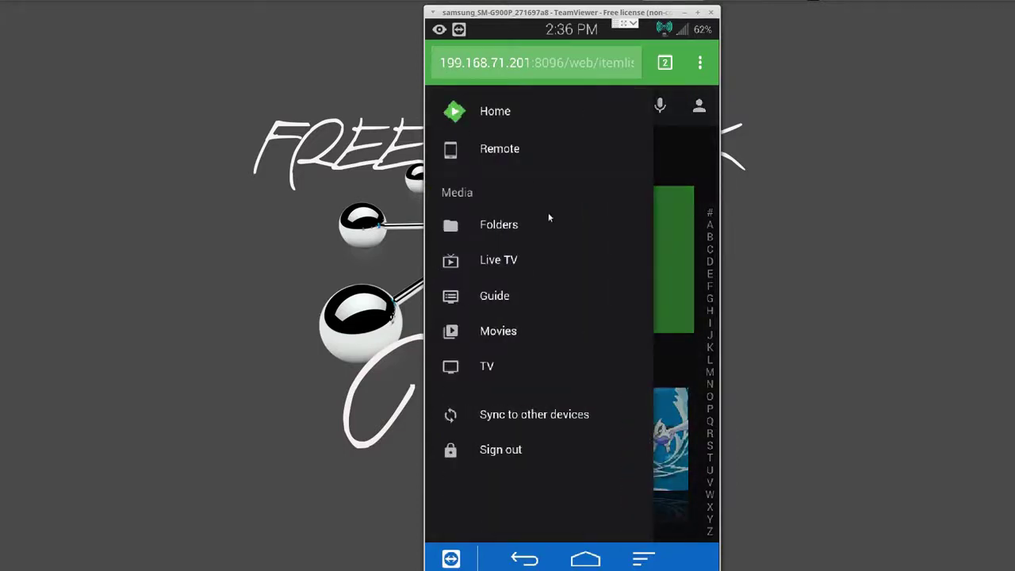
left_click(669, 147)
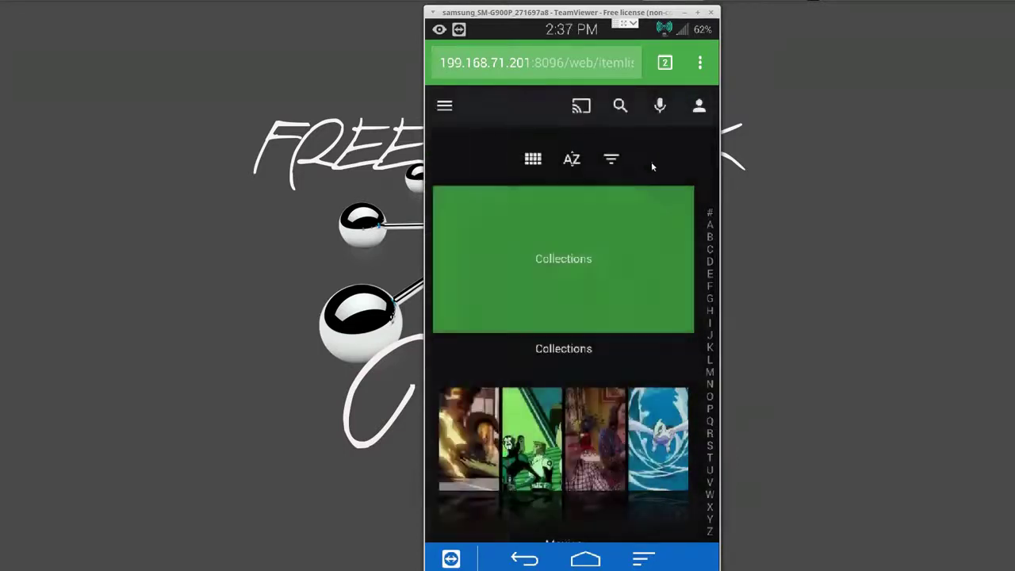
left_click(568, 456)
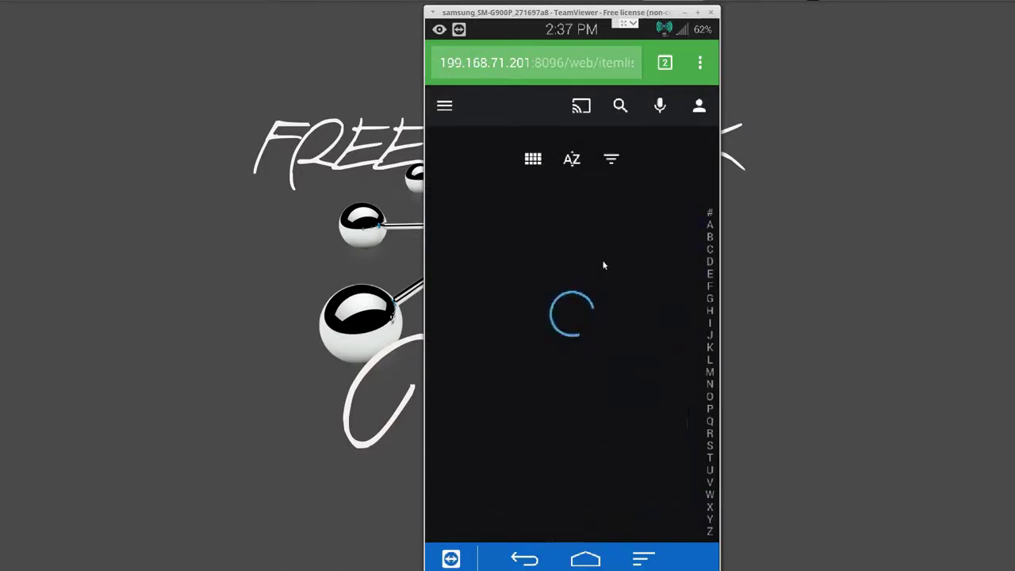
left_click(519, 255)
left_click(581, 244)
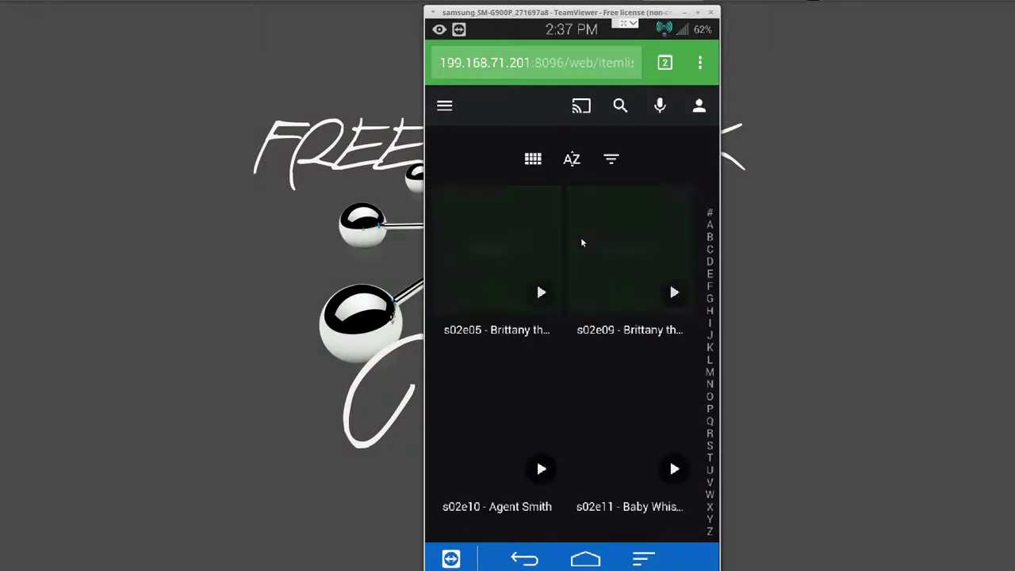
left_click(499, 249)
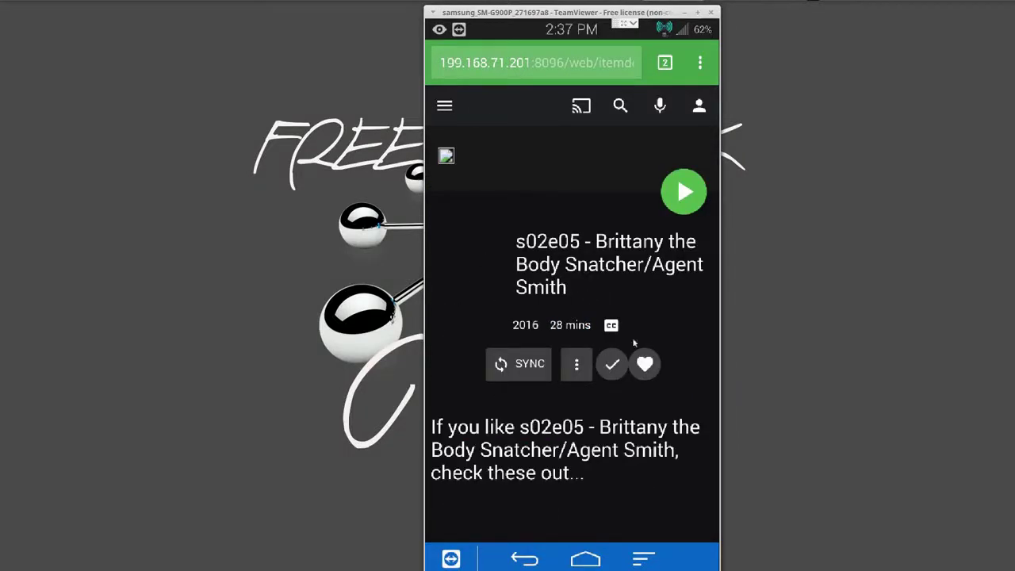
Step: Play episode s02e05 and seek to about 06:44 of 28:10, leaving it paused
left_click(676, 195)
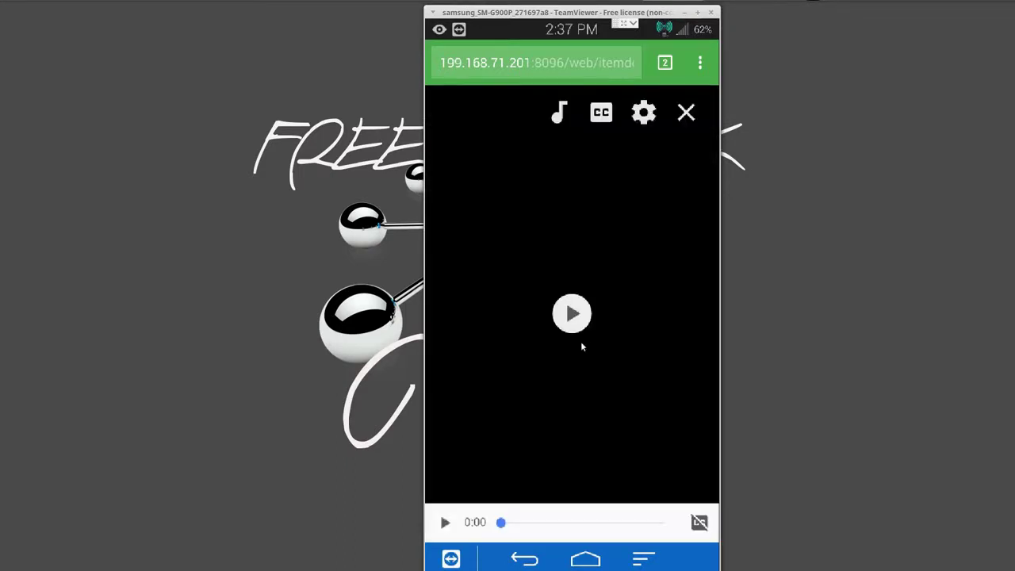
left_click(572, 315)
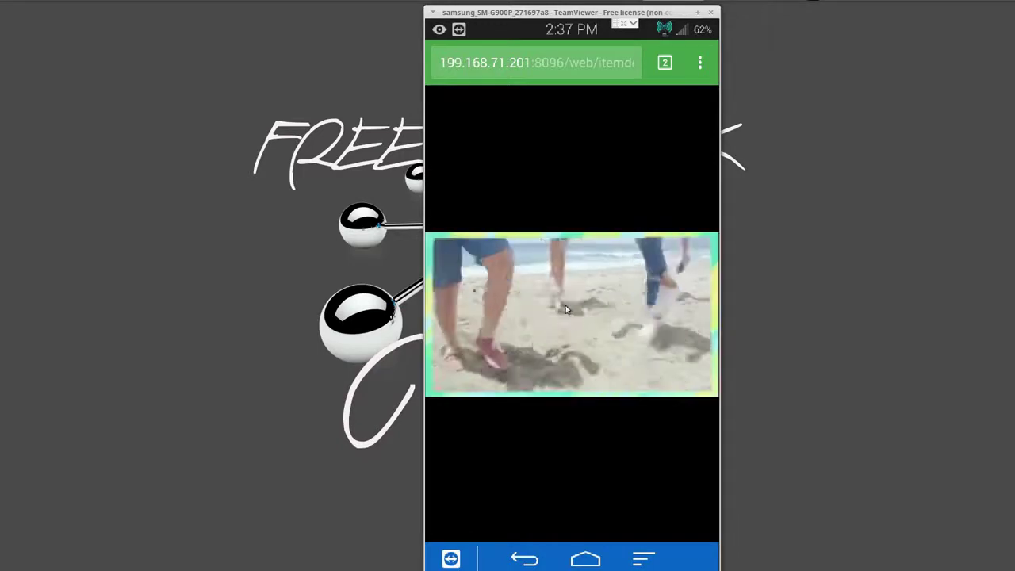
left_click(548, 331)
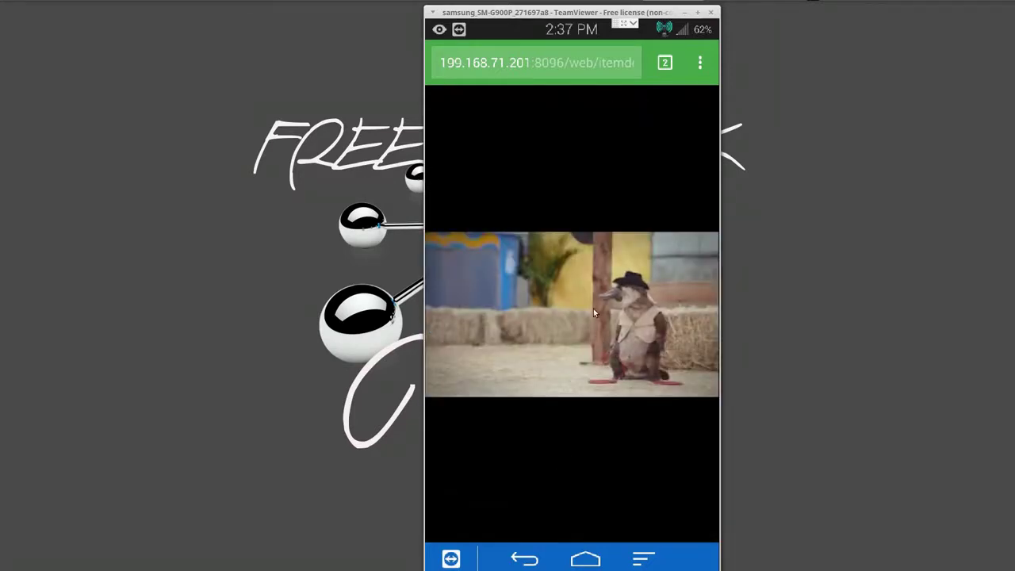
left_click(541, 463)
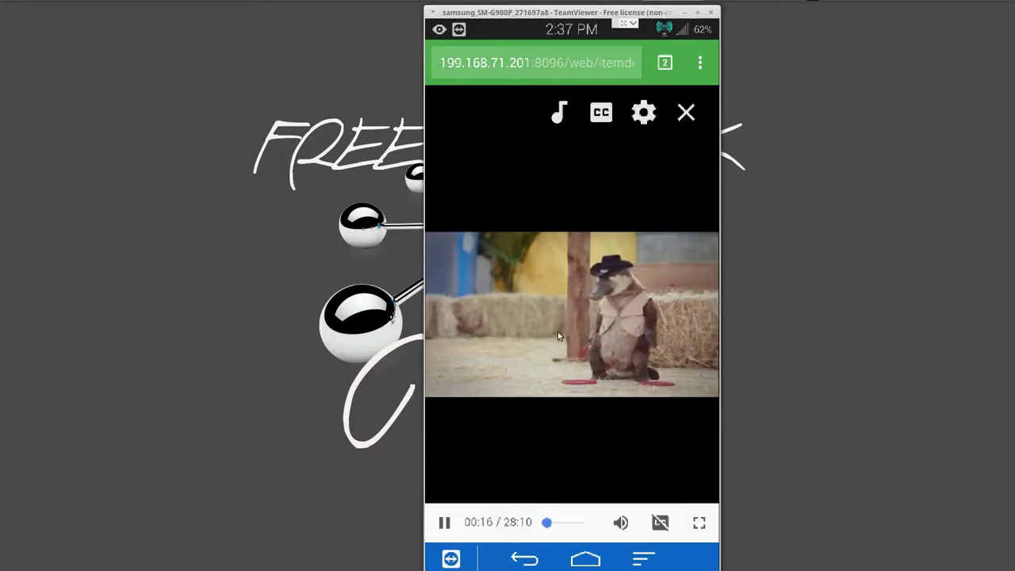
left_click(557, 522)
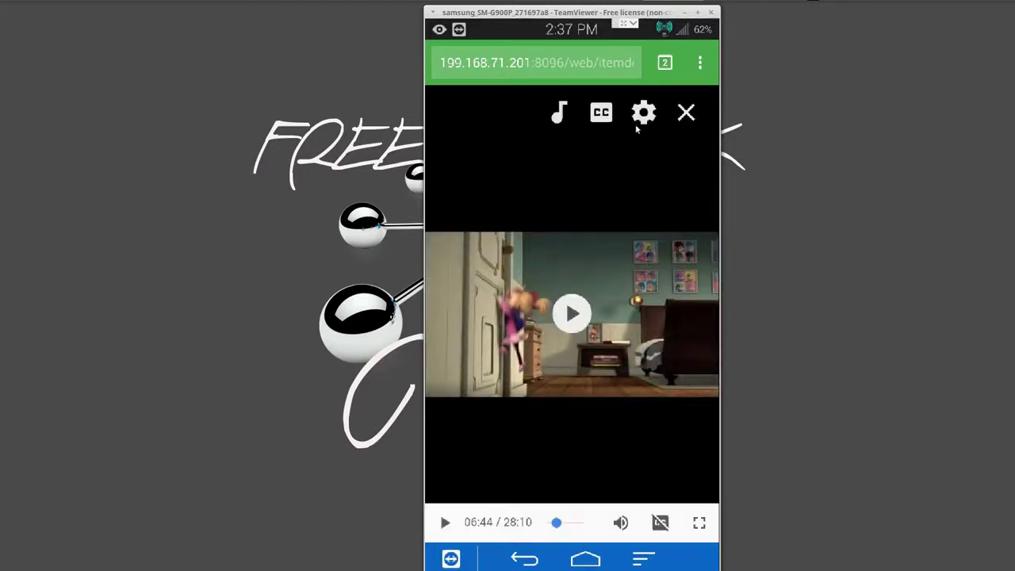
Step: Close the player and go to Live TV's CHANNELS list
left_click(687, 115)
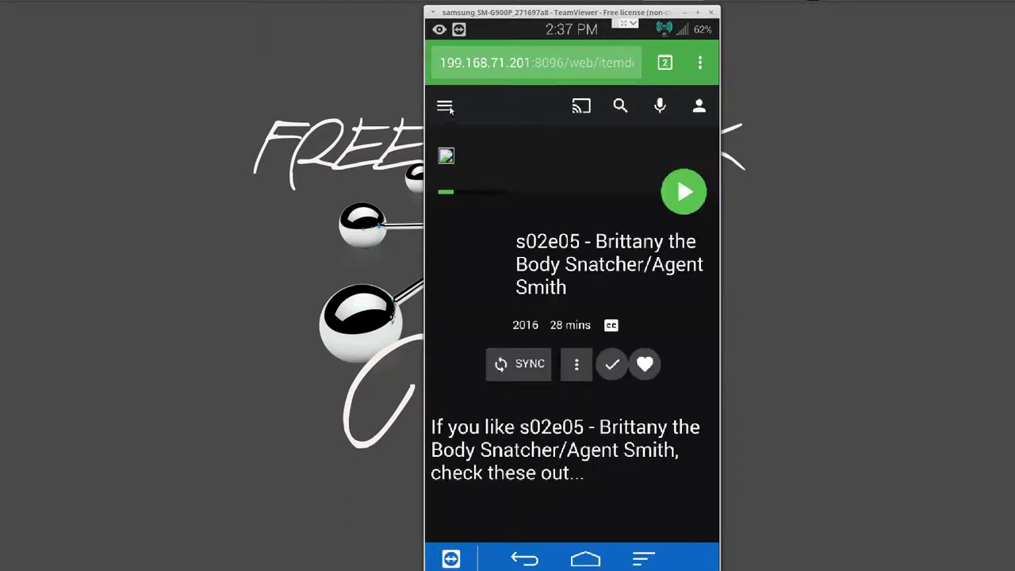
left_click(445, 106)
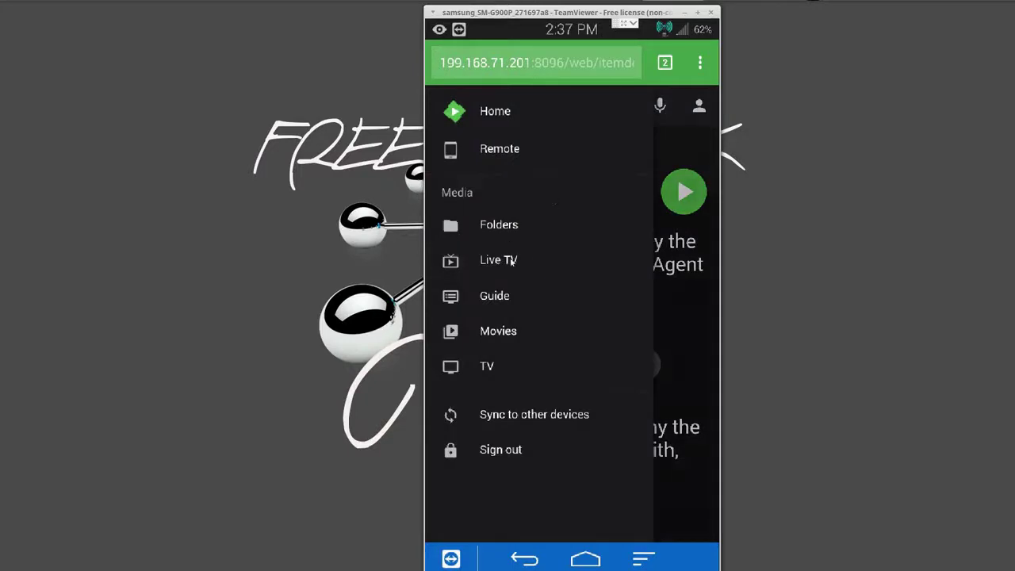
left_click(499, 260)
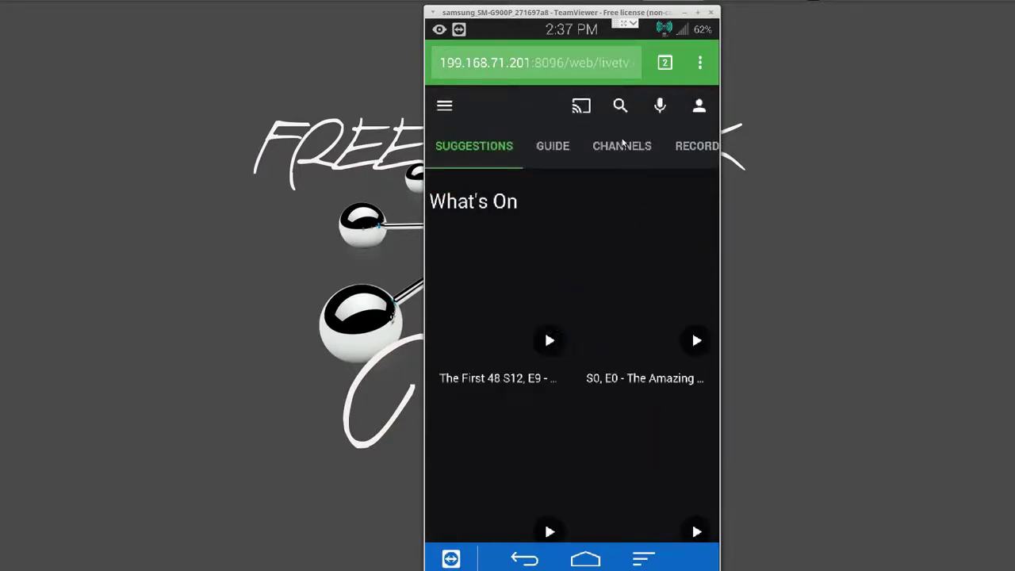
left_click(622, 146)
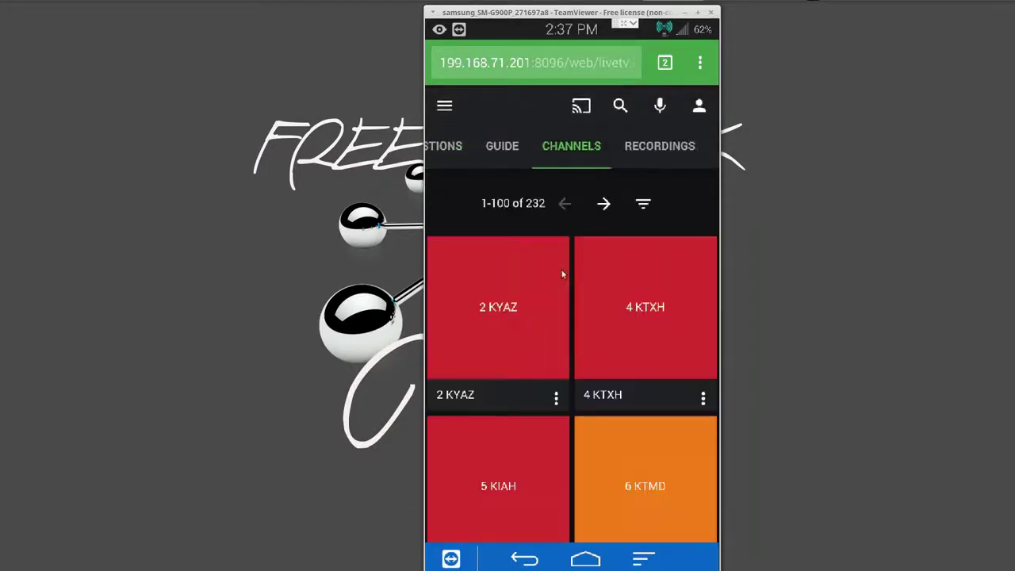
scroll(601, 309, "down", 15)
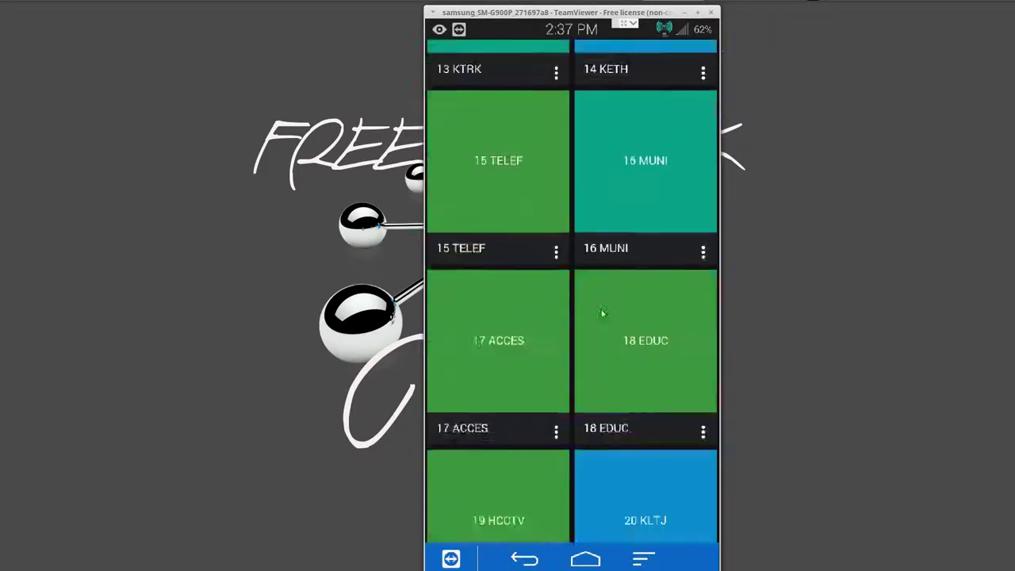
scroll(602, 314, "down", 5)
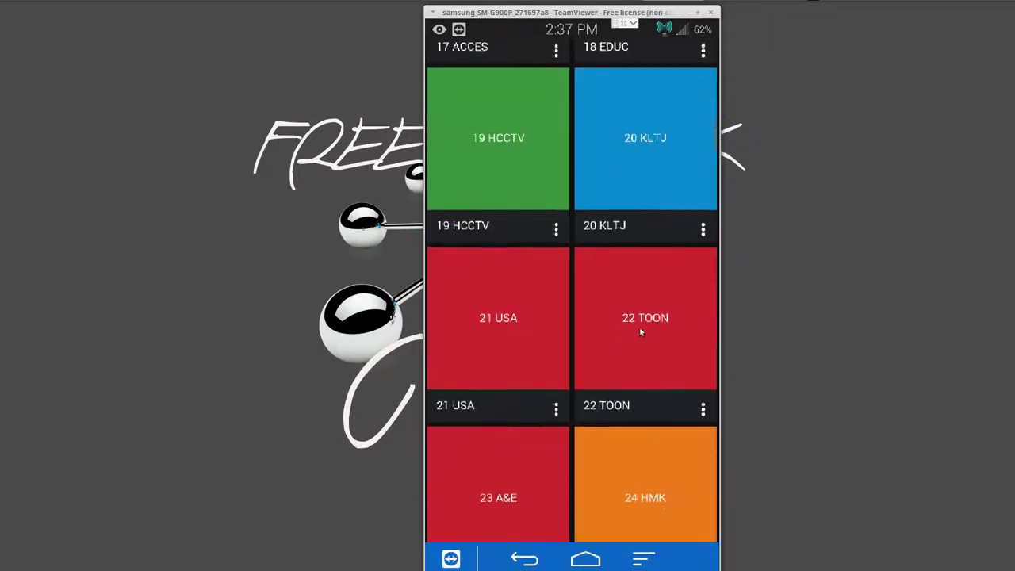
Step: Watch the 22 TOON live channel, then return to the channel grid
left_click(607, 307)
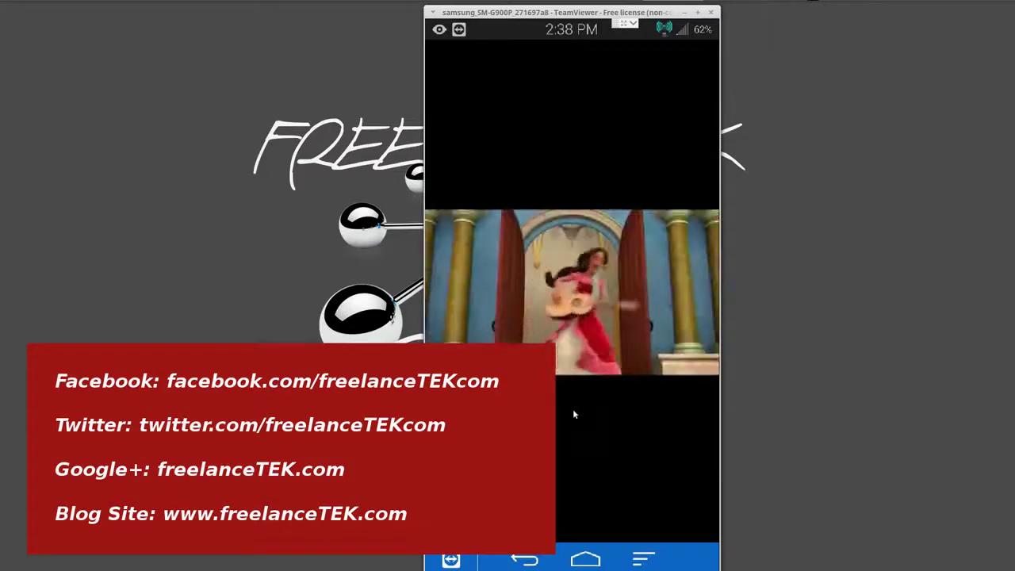
left_click(521, 566)
left_click(521, 567)
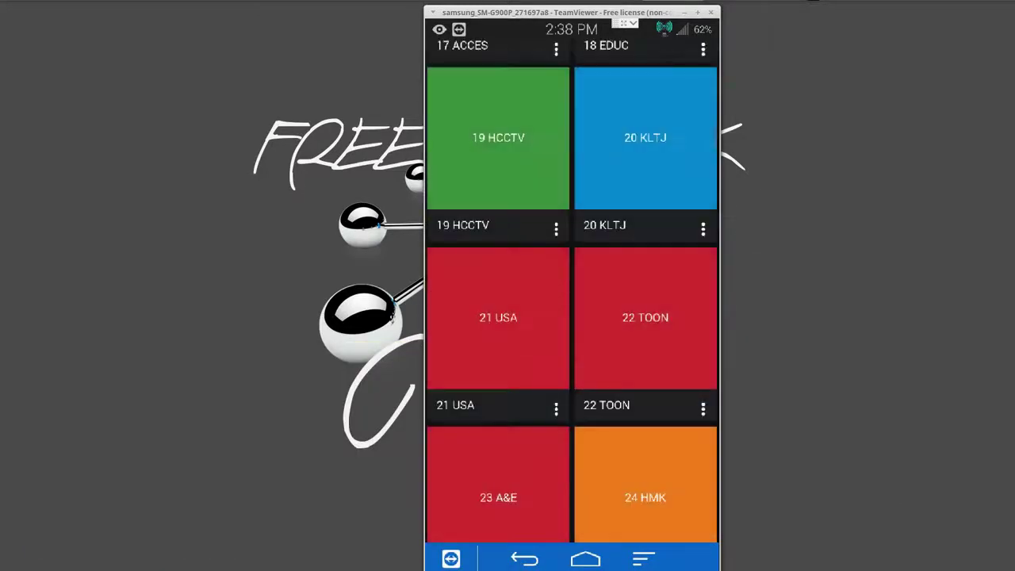